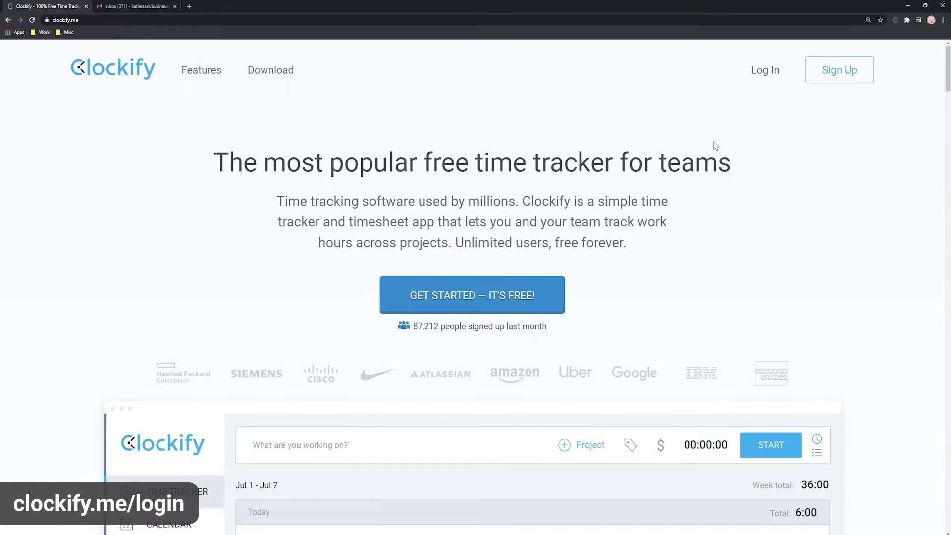
Sign in to Clockify from the homepage using the browser's saved credentials
click(764, 70)
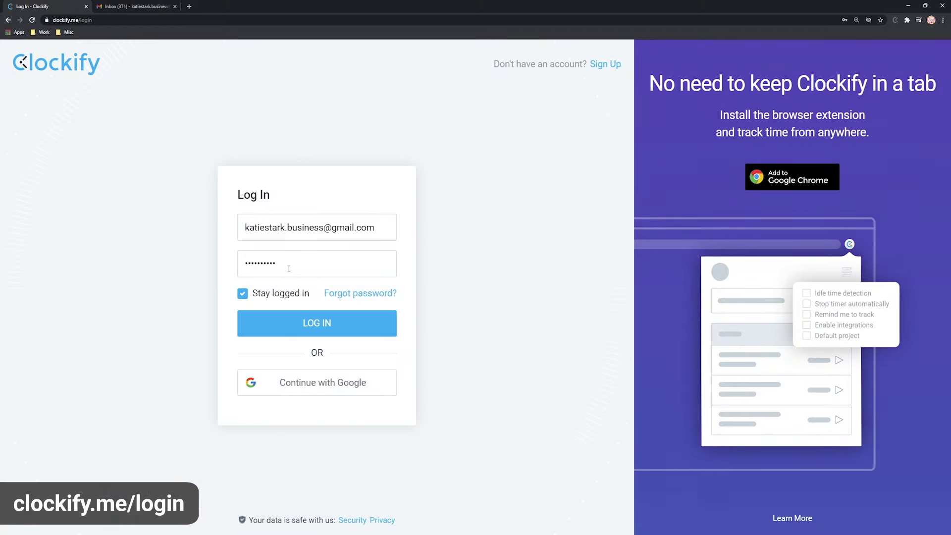
click(317, 327)
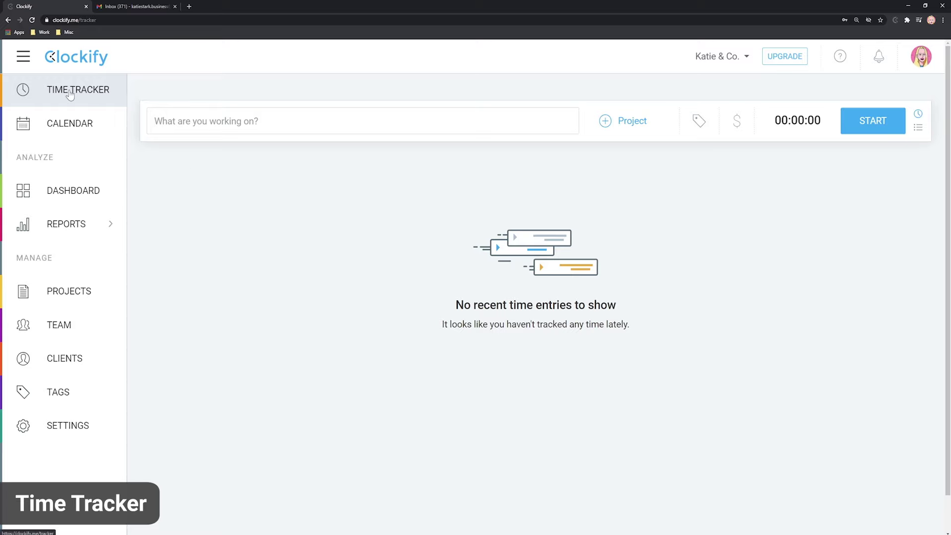
Start an untitled live timer in the Time Tracker
click(918, 128)
click(918, 115)
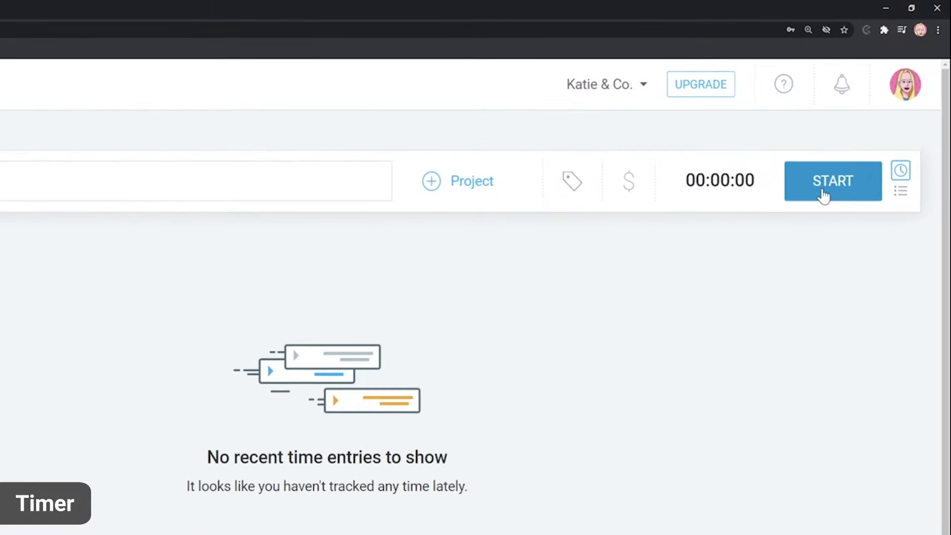
click(823, 197)
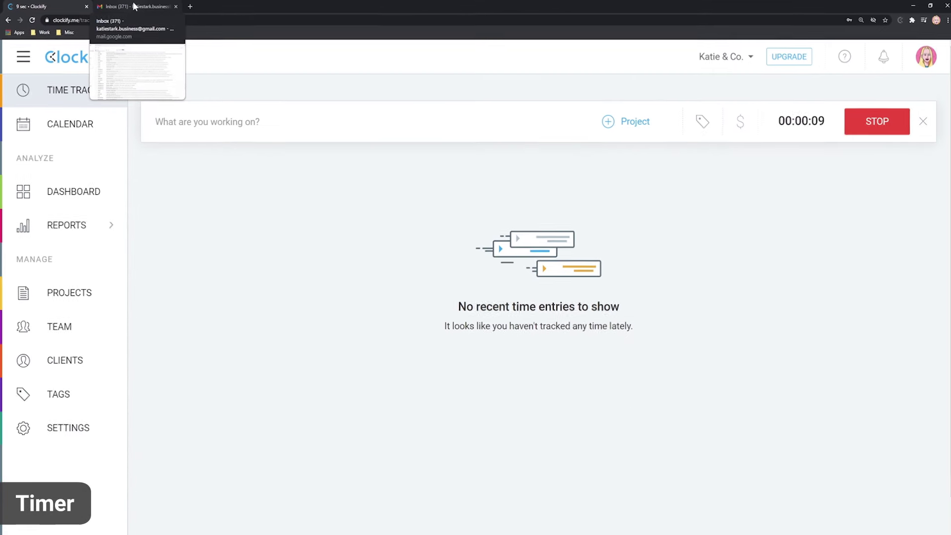
Switch to the Gmail inbox tab while the timer keeps counting
click(233, 11)
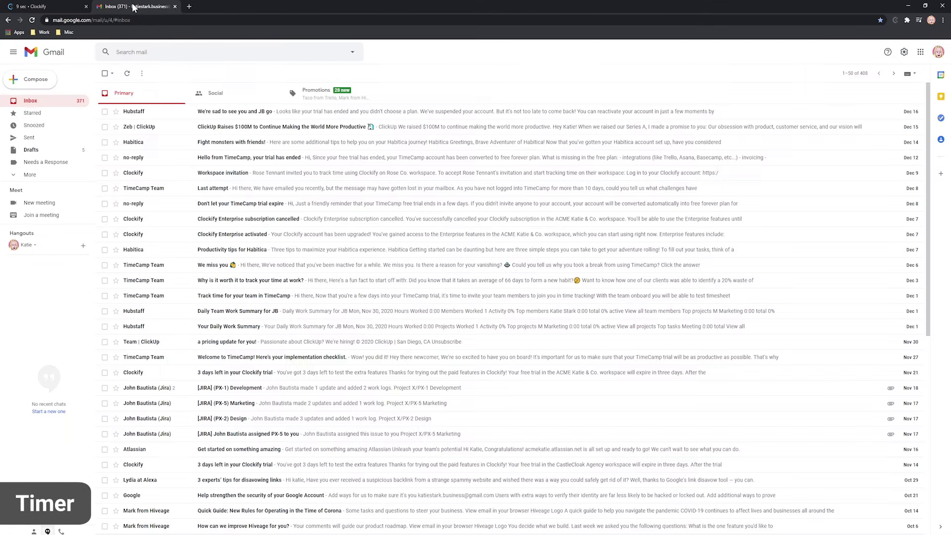
scroll(496, 208, down, 3)
scroll(495, 208, up, 3)
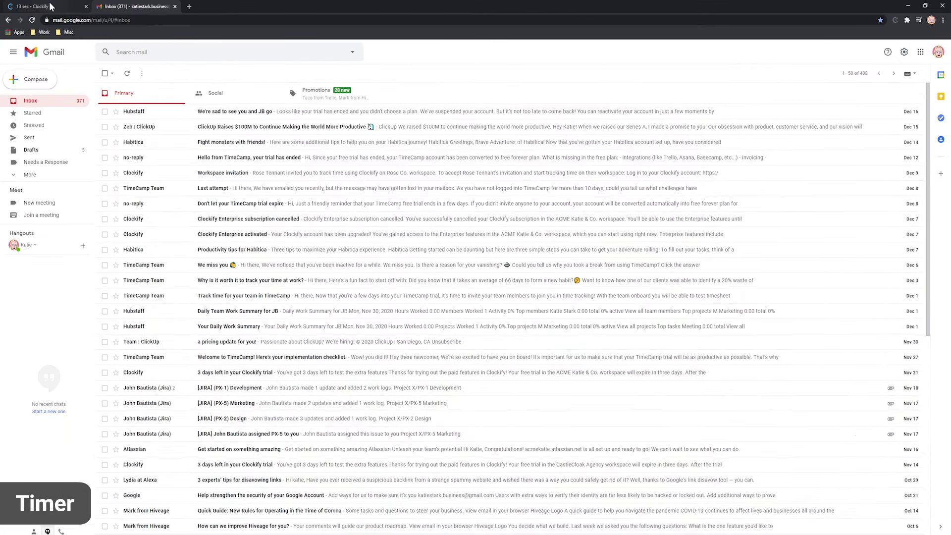
Return to Clockify and save the running timer as Task A
click(51, 7)
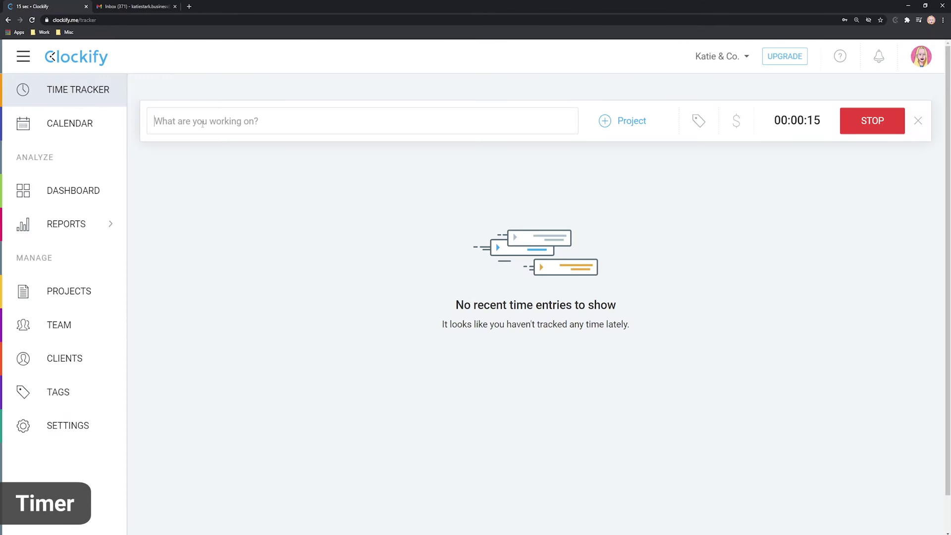
text(Task A)
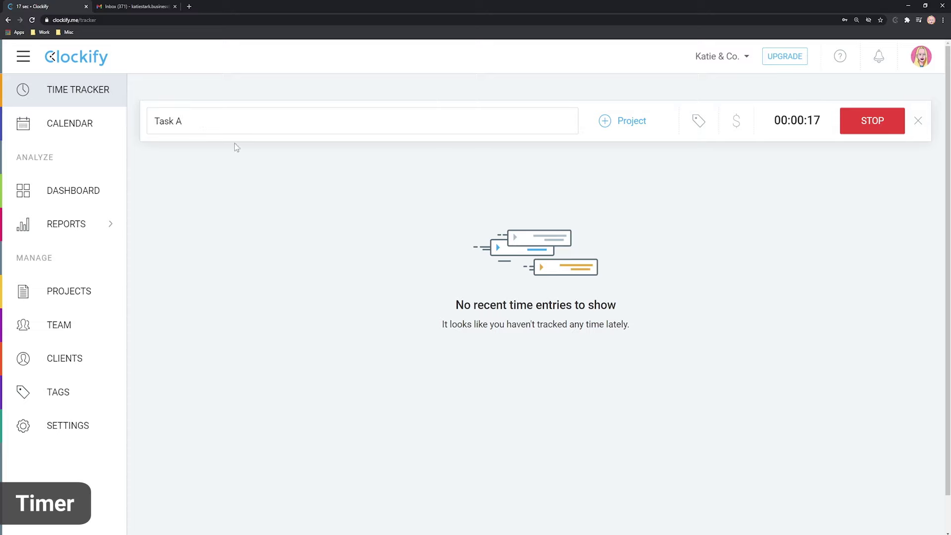
click(870, 124)
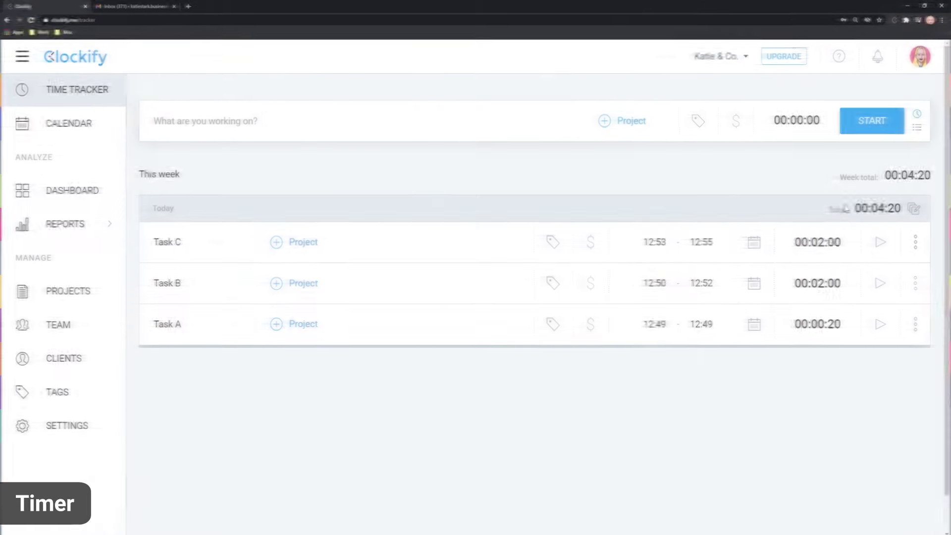
Check the day's 04:20 total and continue timing the Task C entry
drag(865, 205, 898, 205)
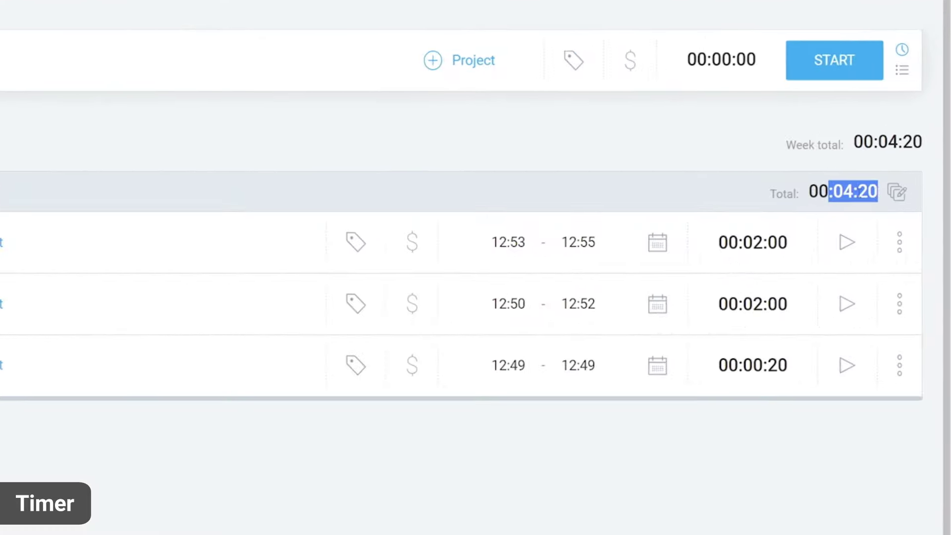
click(844, 192)
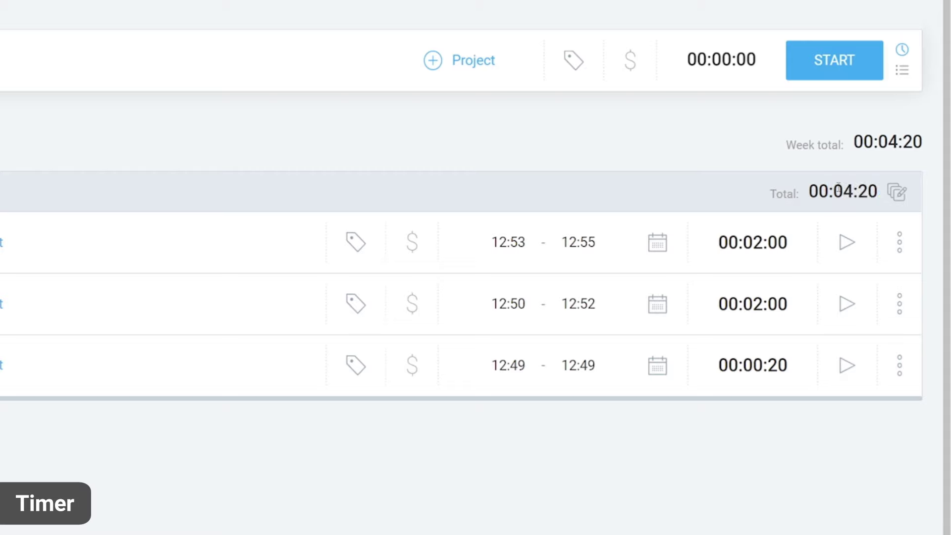
click(846, 245)
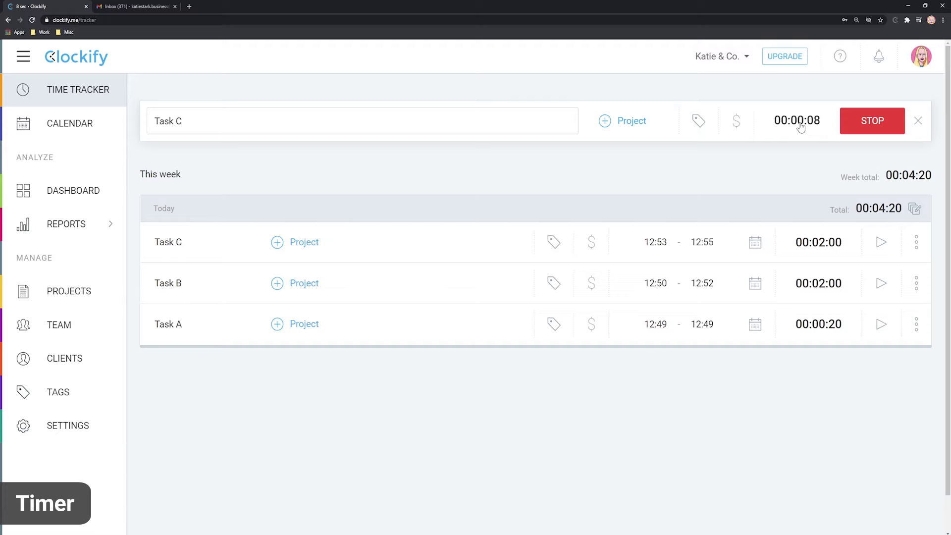
Change the running Task C timer's start time to 12:51
click(800, 128)
click(735, 167)
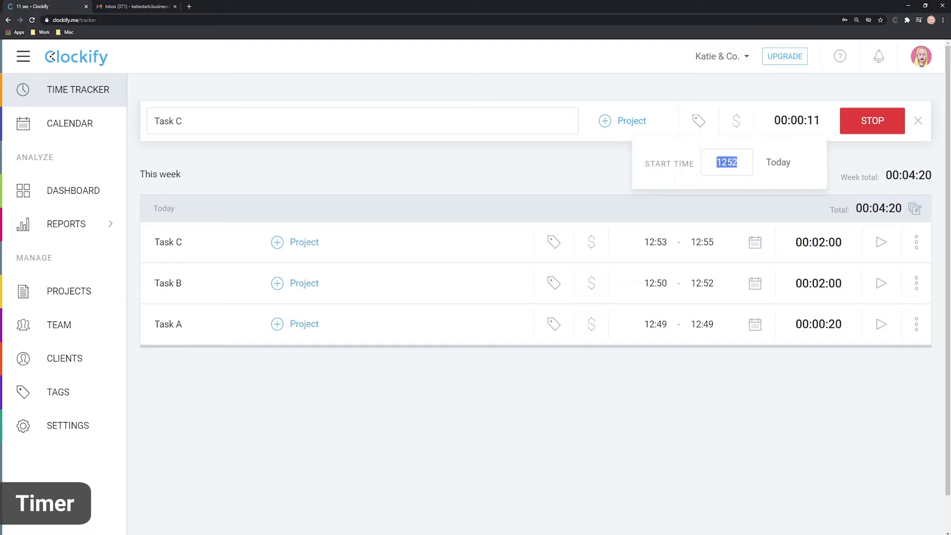
text(1251)
key(Return)
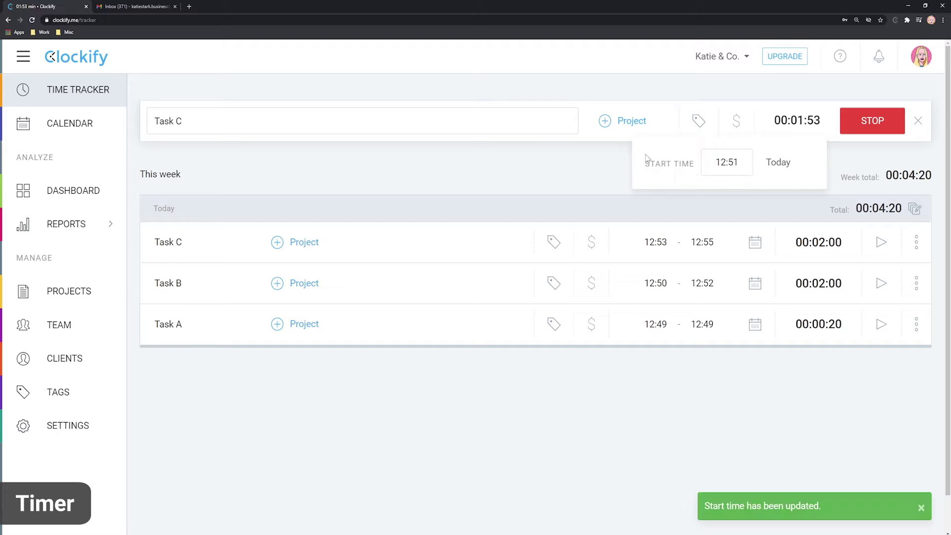
Cancel the discard prompt and stop the timer to save the Task C entry
click(918, 123)
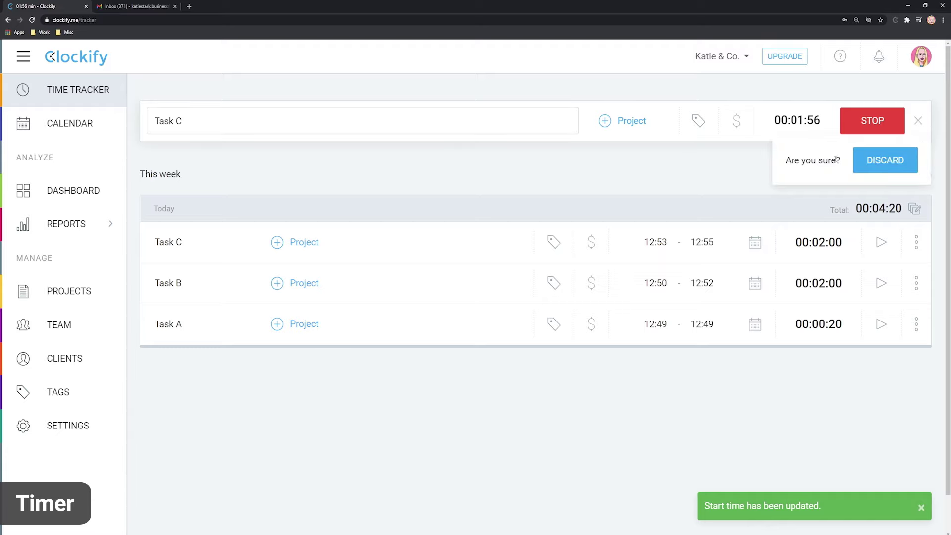
click(917, 123)
click(871, 126)
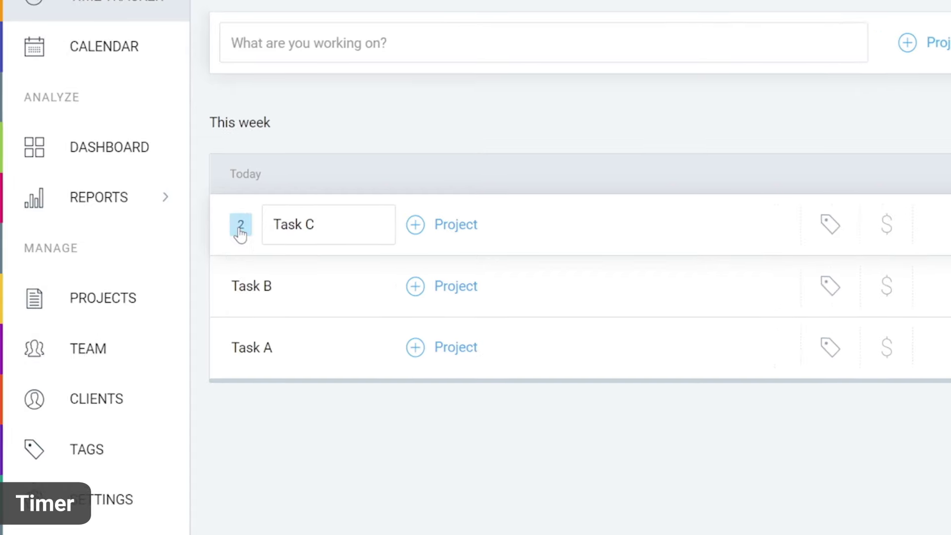
click(241, 229)
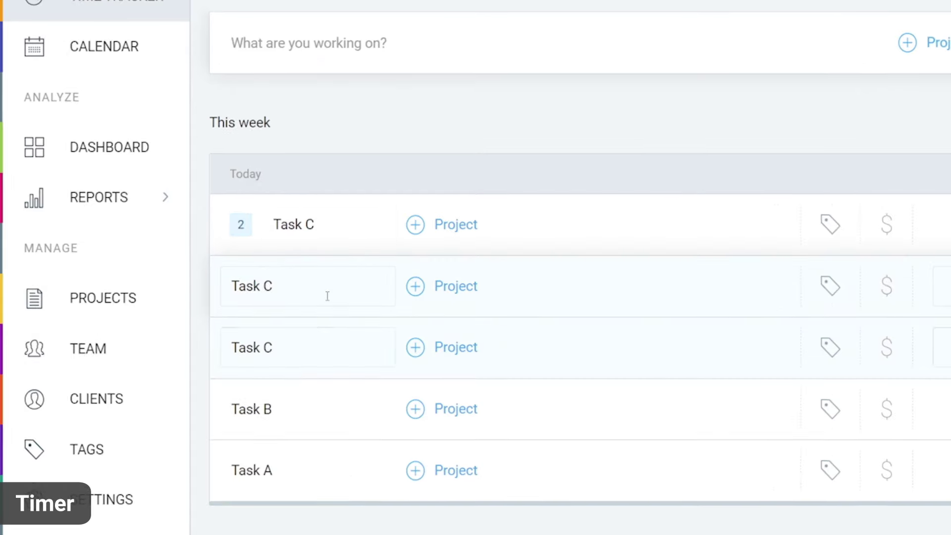
click(239, 229)
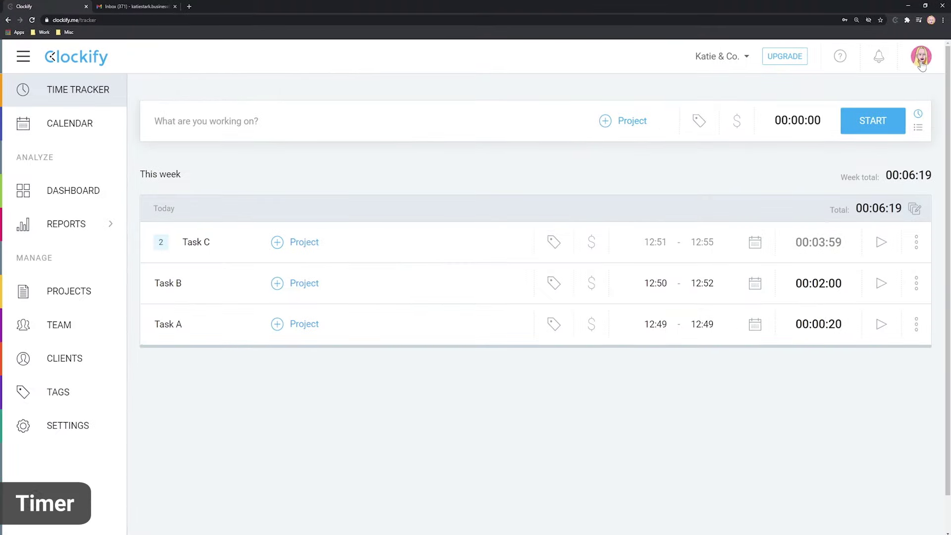
Switch off 'Group similar time entries' in Profile settings
click(922, 66)
click(830, 130)
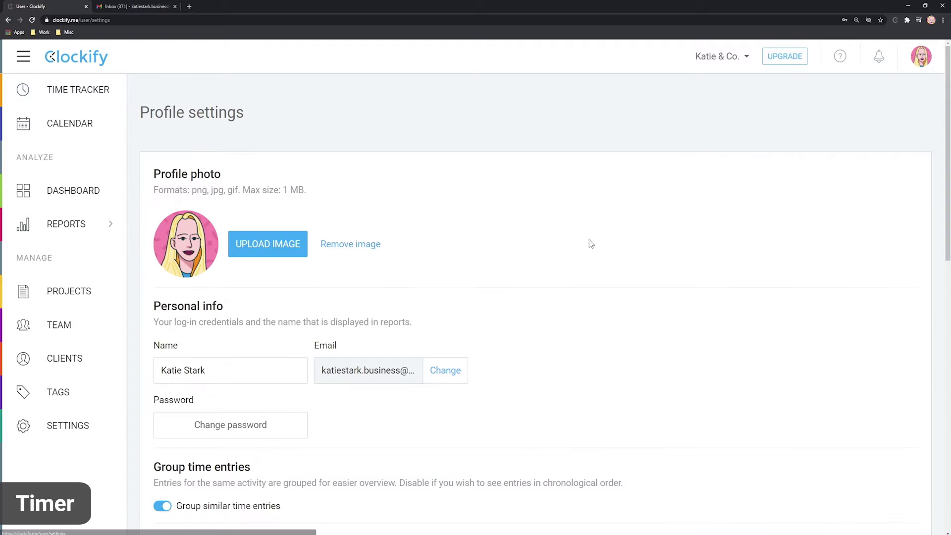
scroll(524, 262, down, 1)
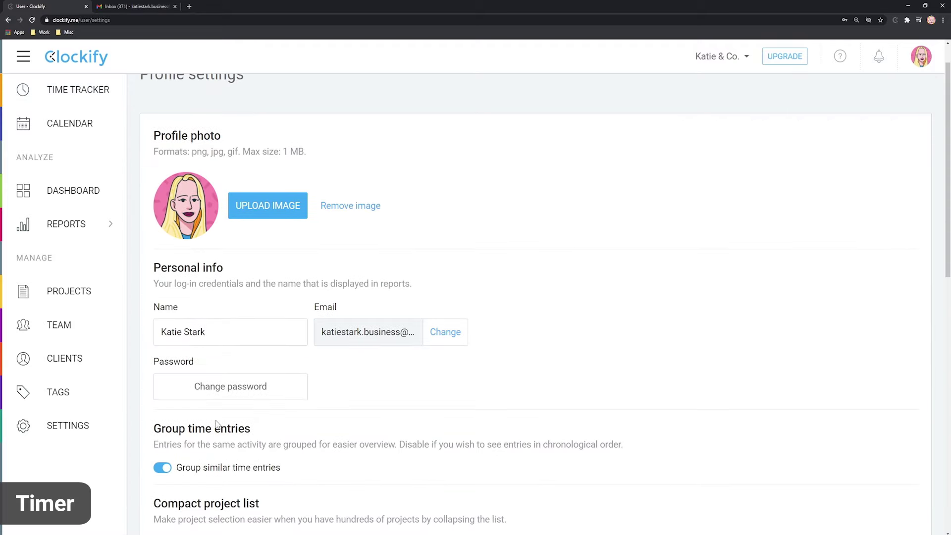
click(163, 467)
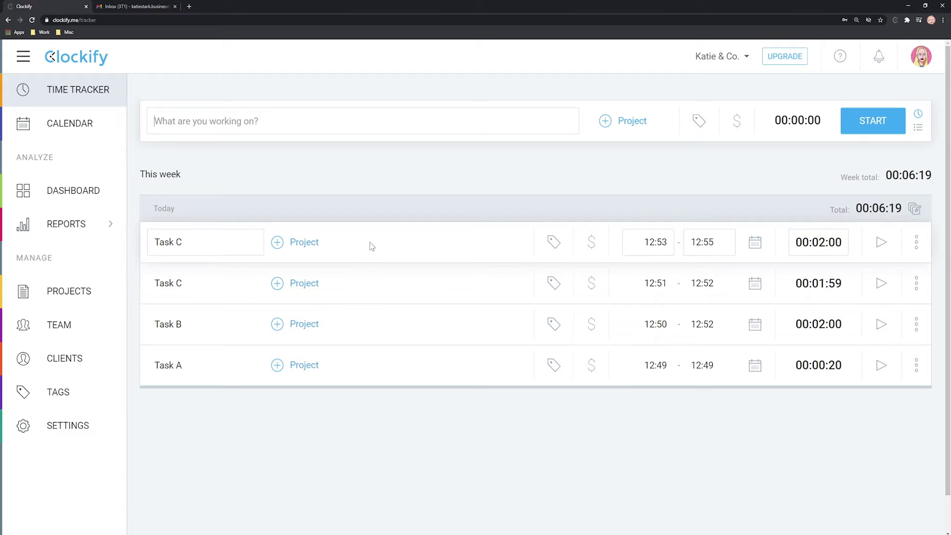
Add a manual Task D entry from 11:00 to 11:15 today
click(918, 127)
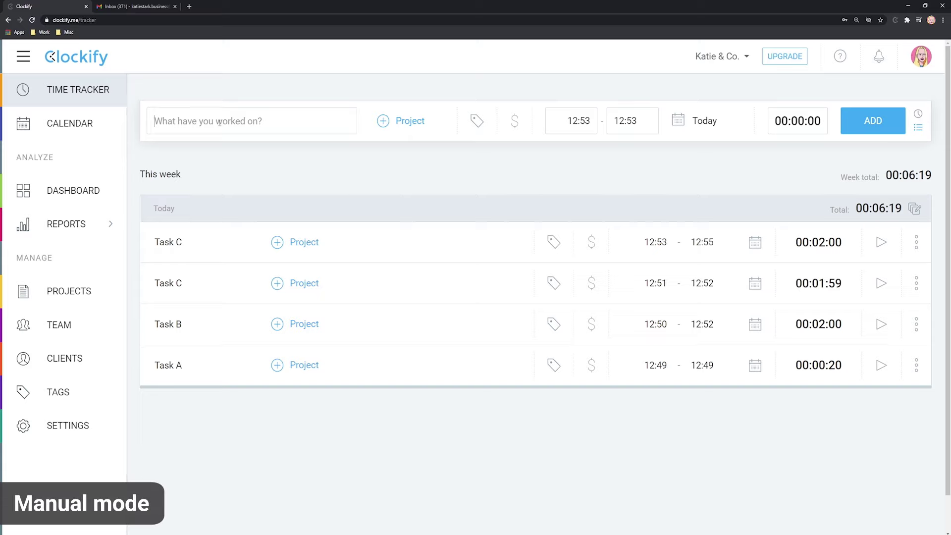
click(346, 120)
text(Task D)
click(579, 121)
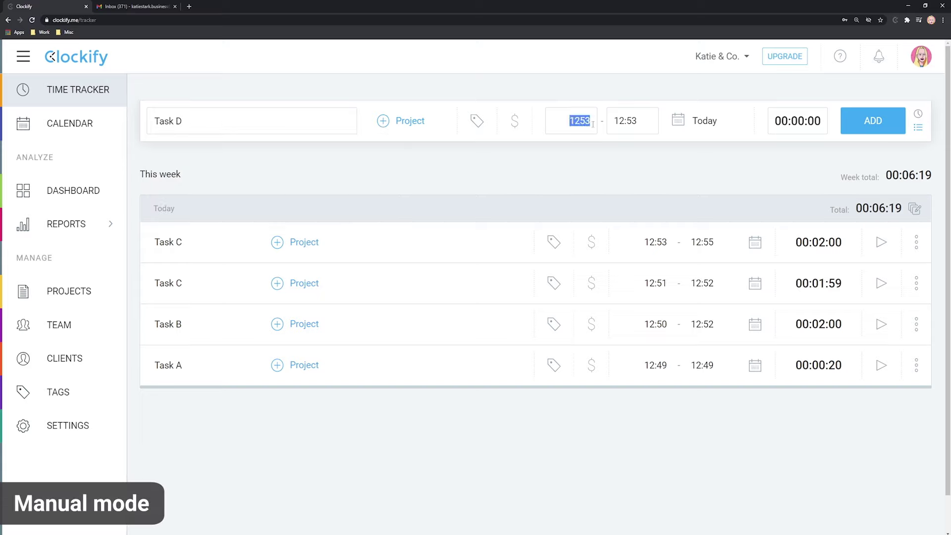
text(11:00)
key(Tab)
text(11:)
text(15)
click(874, 125)
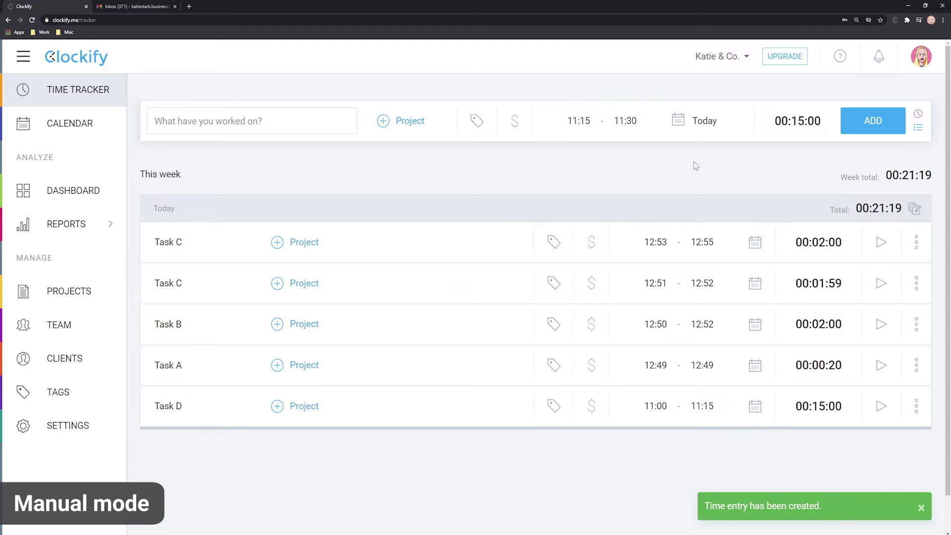
click(798, 121)
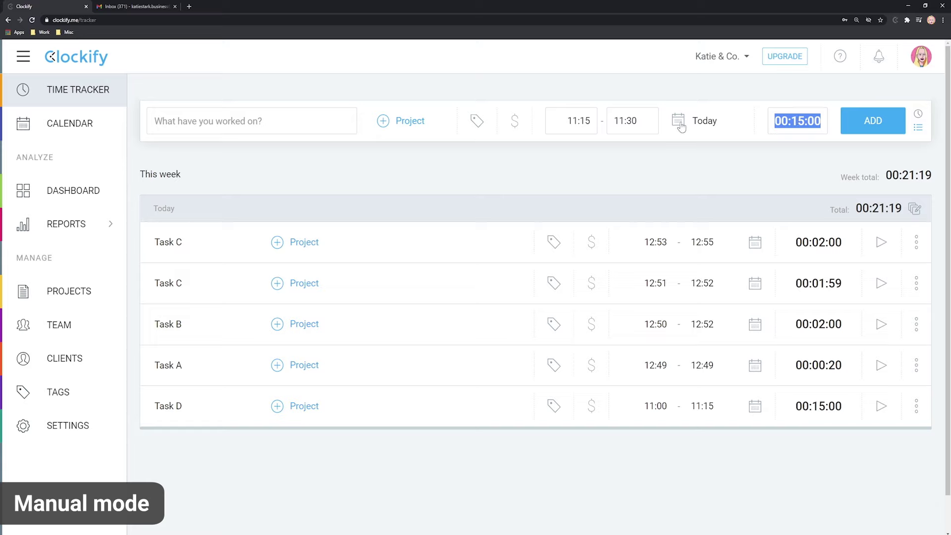
Add the 11:15–11:30 entry with its date set to December 16
click(681, 125)
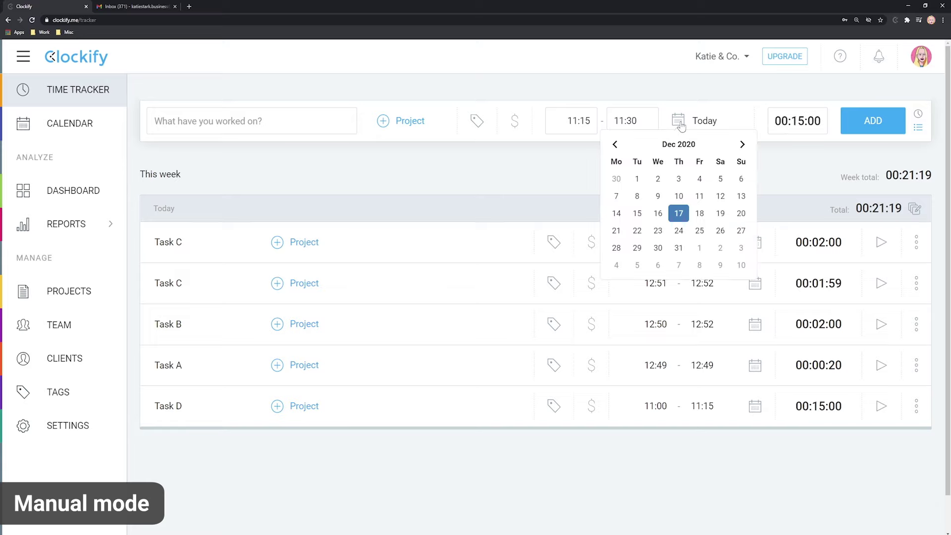
click(657, 214)
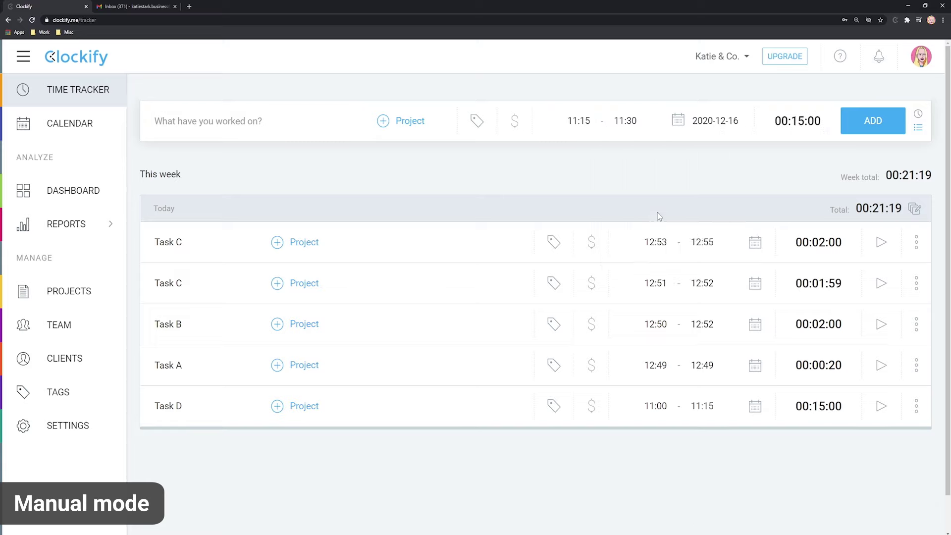
click(871, 124)
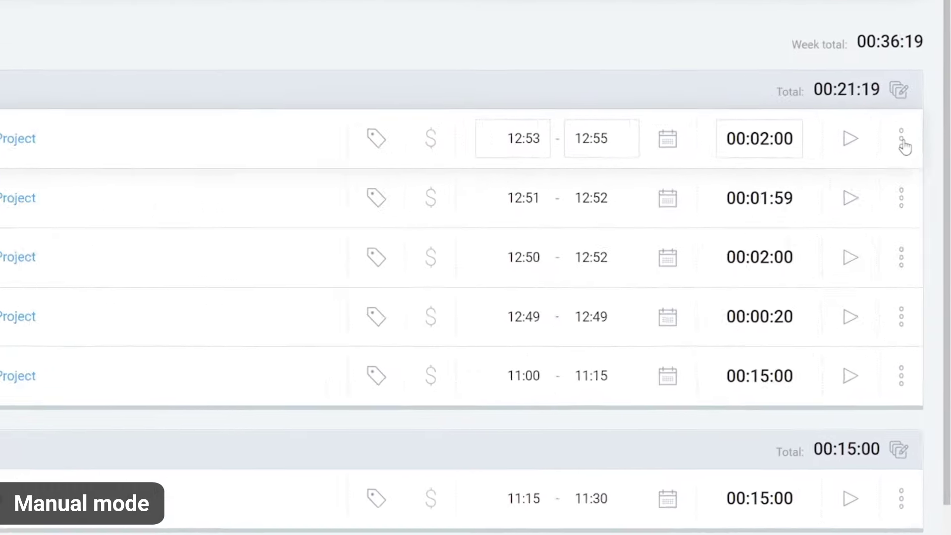
Duplicate the 12:53–12:55 Task C entry onto December 15, then start a new timer
click(916, 243)
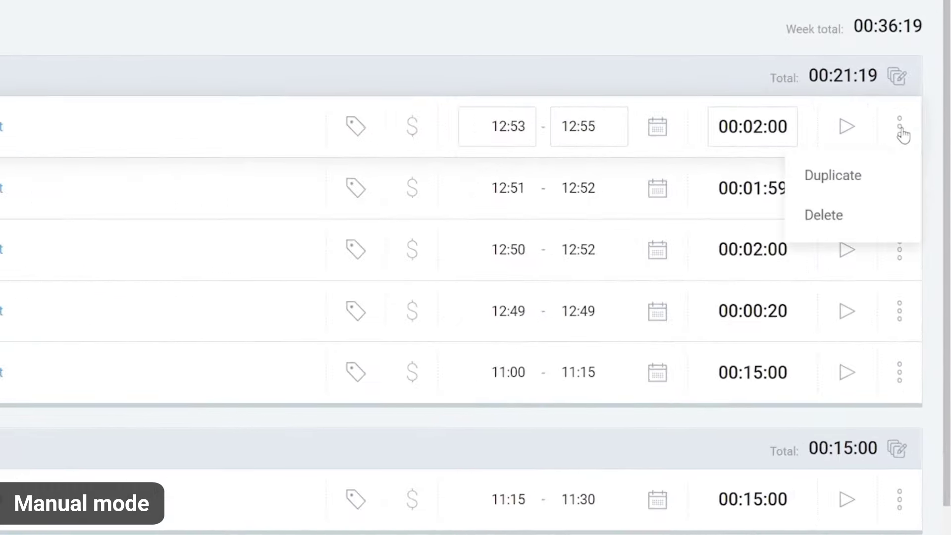
click(842, 184)
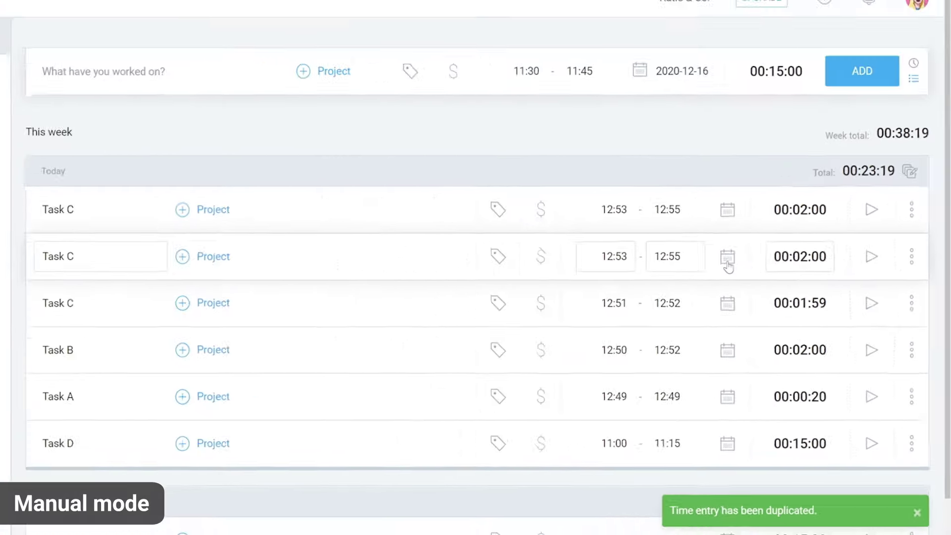
click(658, 188)
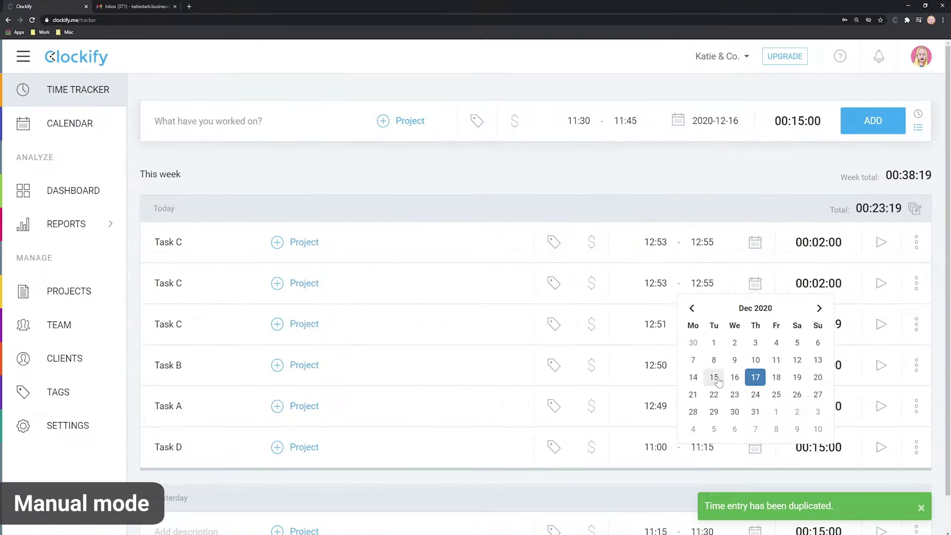
click(596, 329)
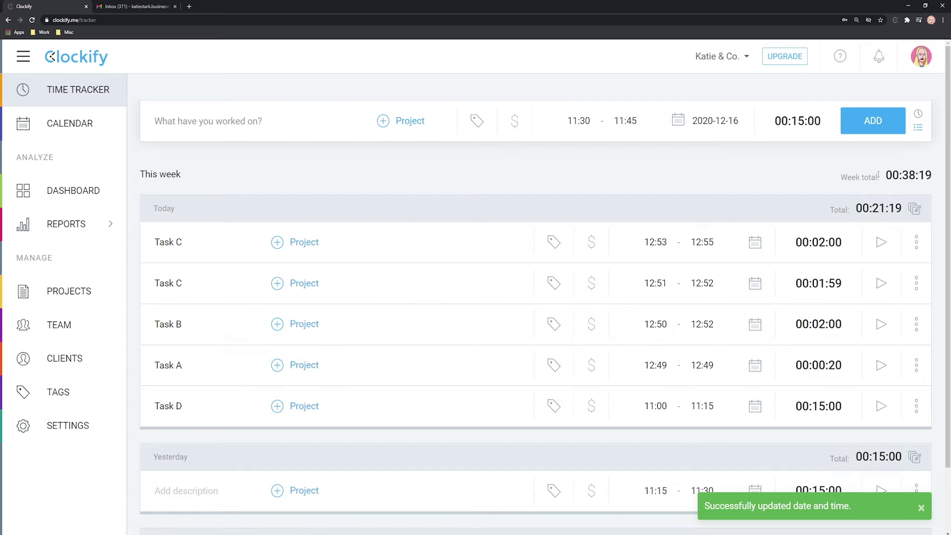
click(918, 118)
click(871, 124)
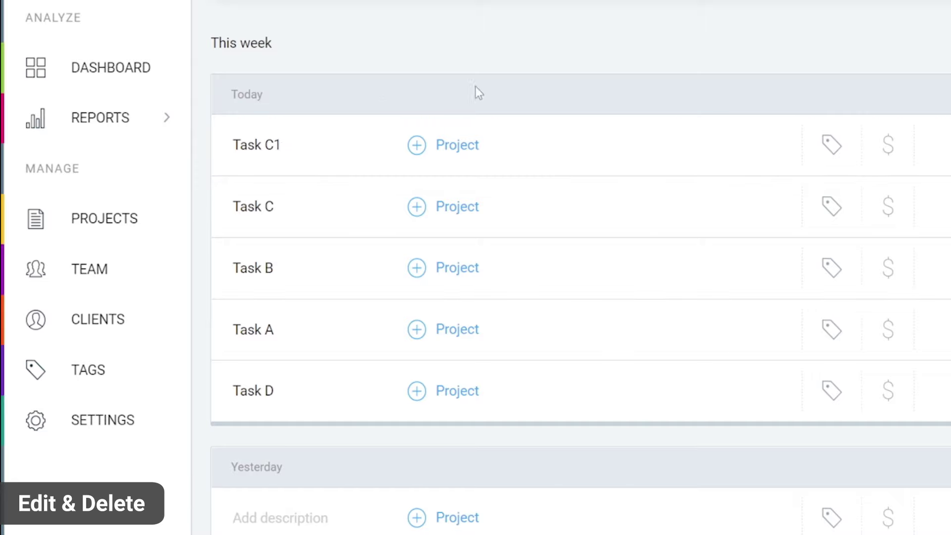
Confirm the top entry's new name Task C1, then delete that entry
key(Return)
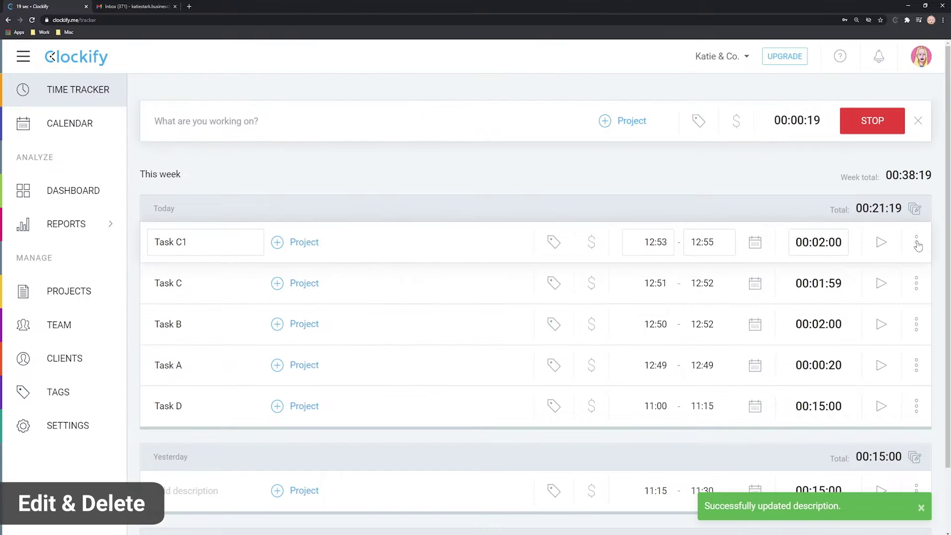
click(917, 243)
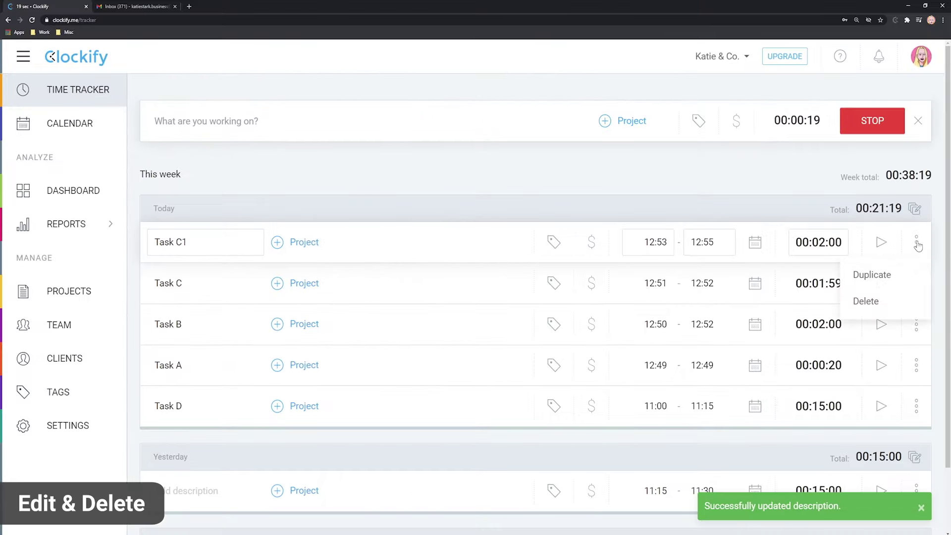
click(865, 299)
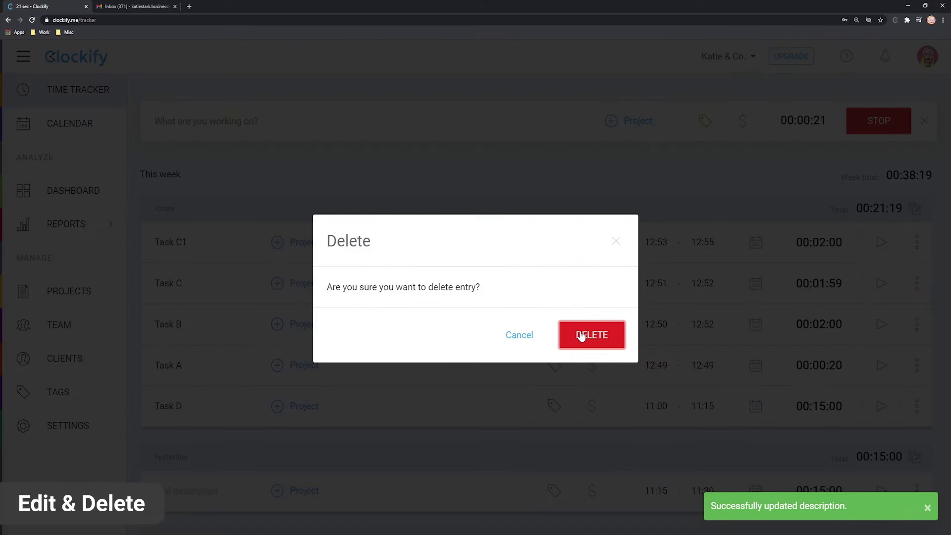
click(577, 331)
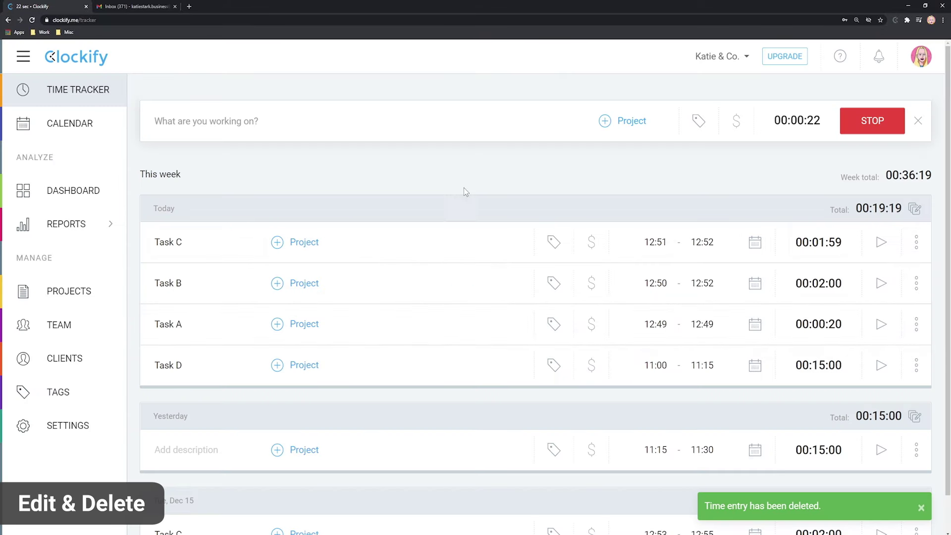
click(916, 209)
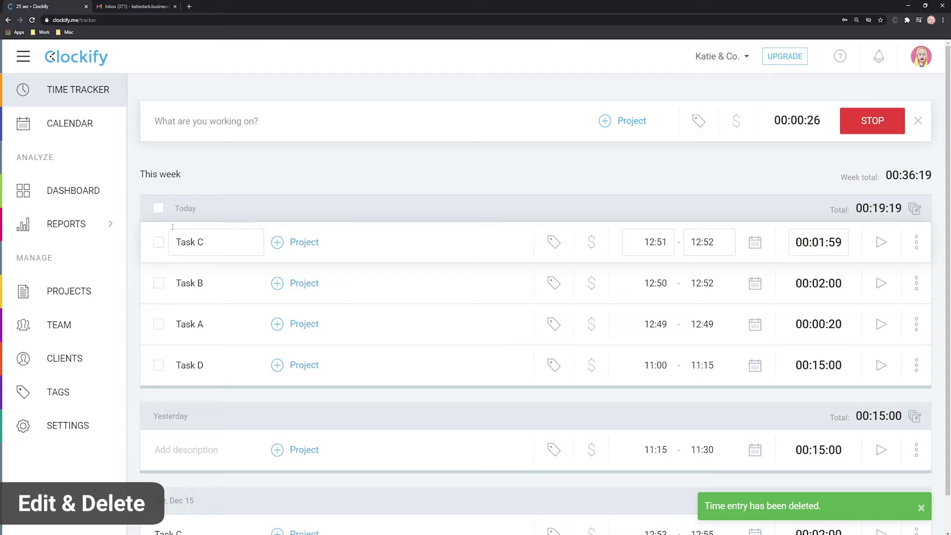
Select Task C, B, A and D and bulk-edit them to billable
click(159, 243)
click(158, 284)
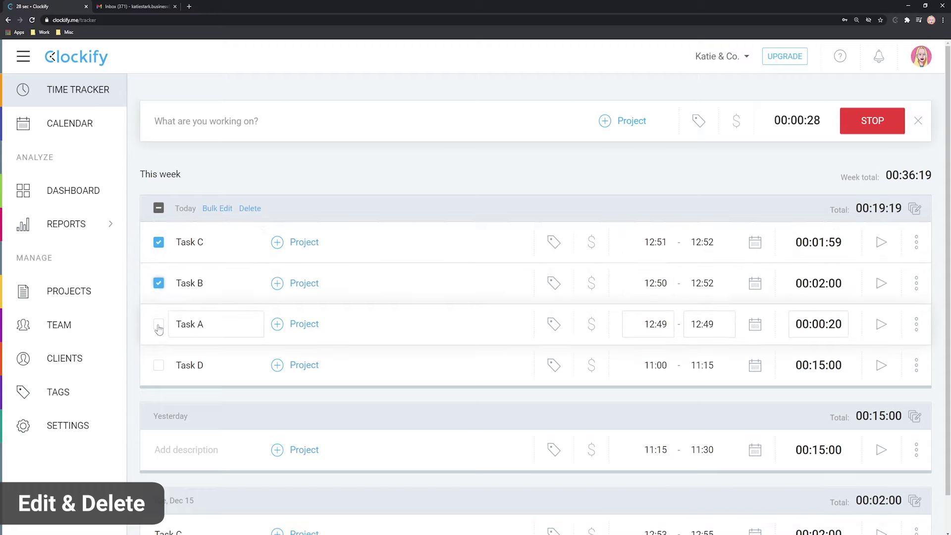
click(158, 325)
click(159, 365)
click(218, 208)
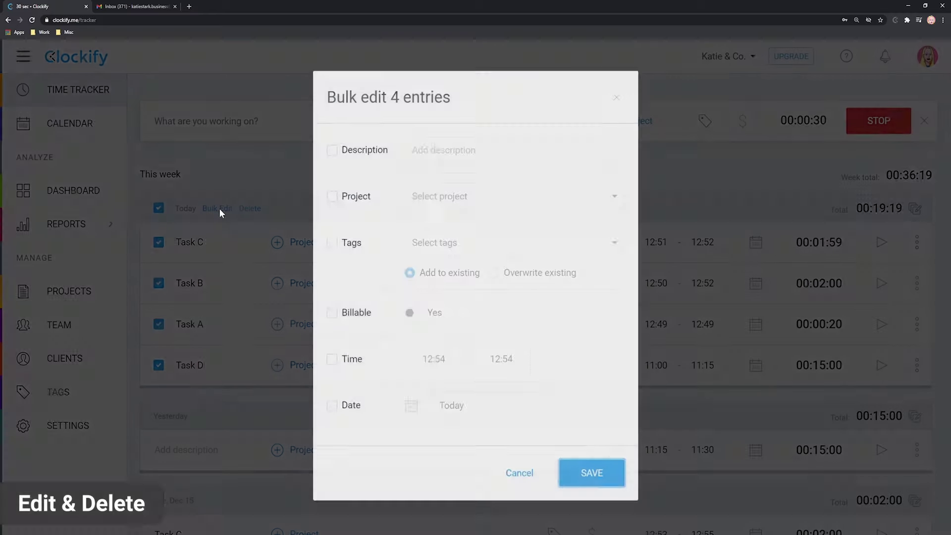
click(333, 320)
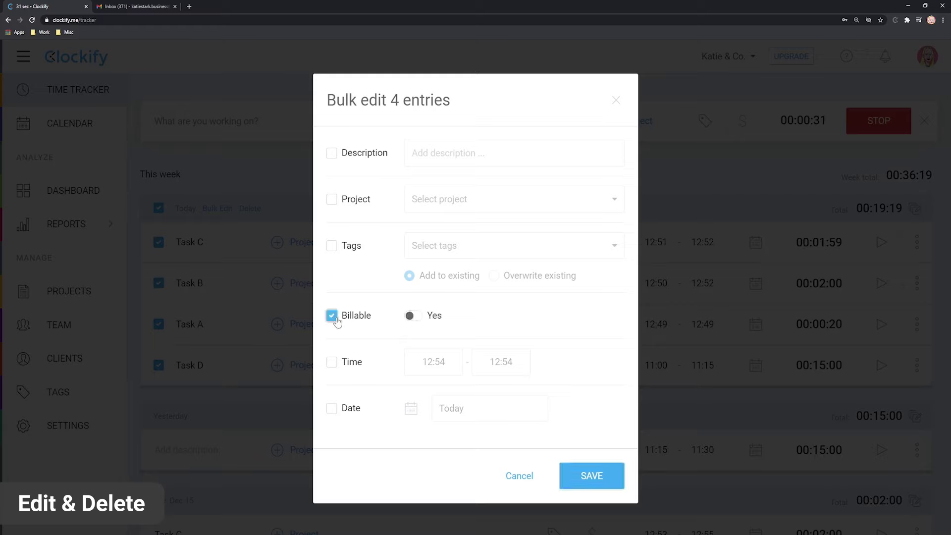
click(415, 317)
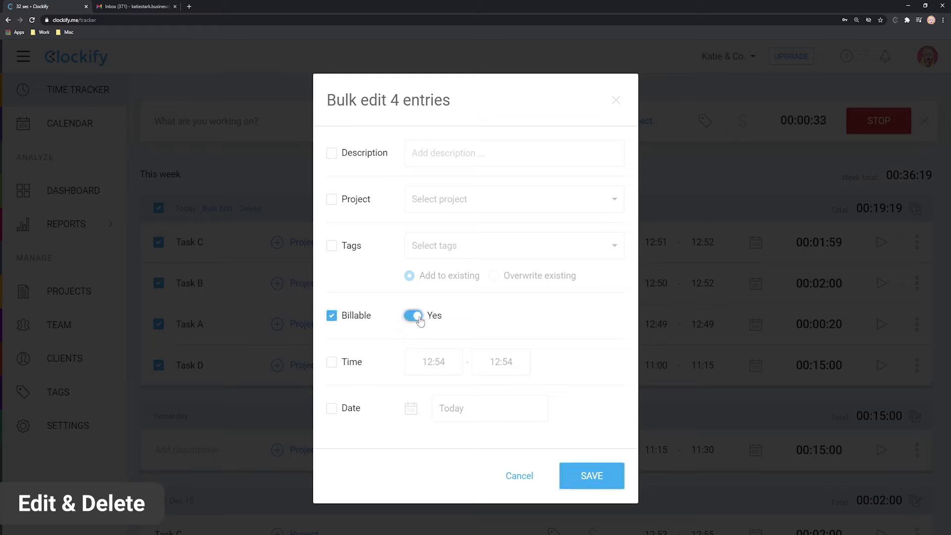
click(589, 485)
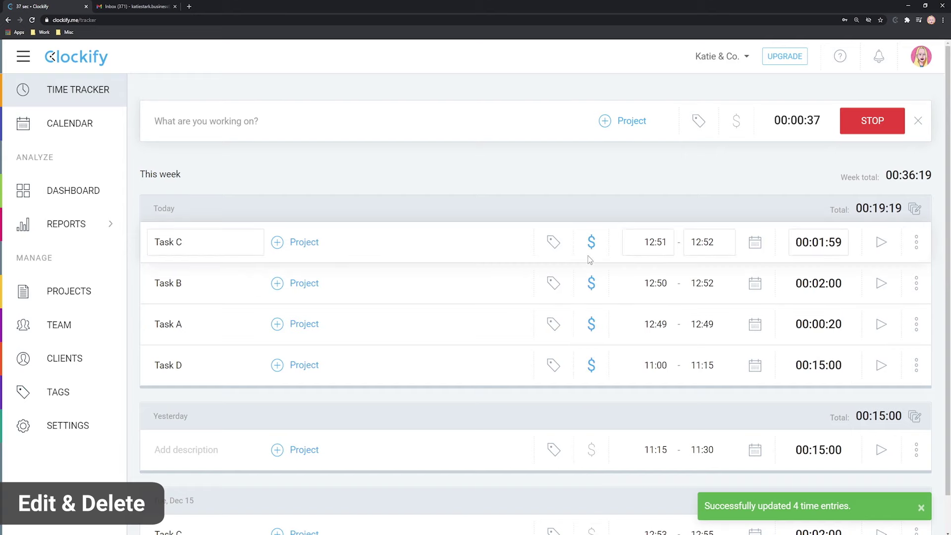
Open this week's Detailed report and select all of its entries
mouse_move(80, 231)
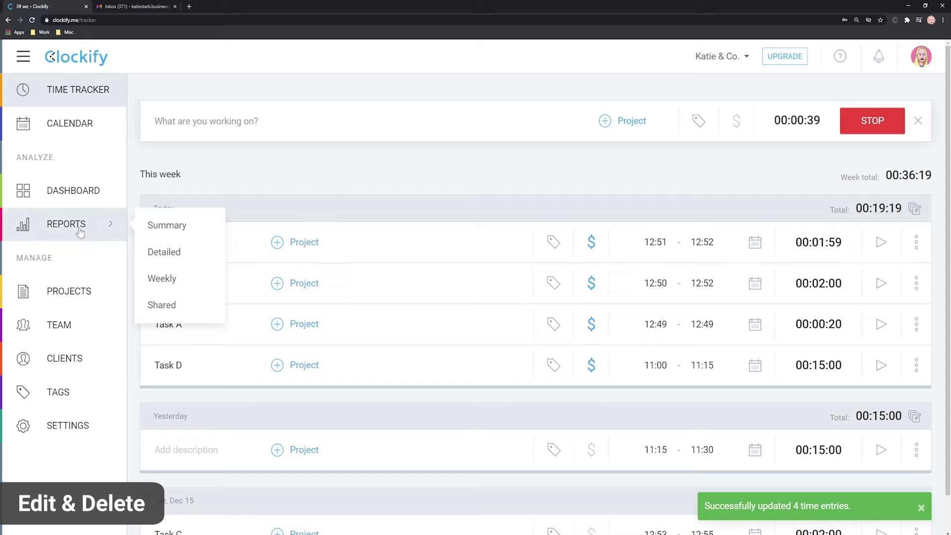
click(177, 253)
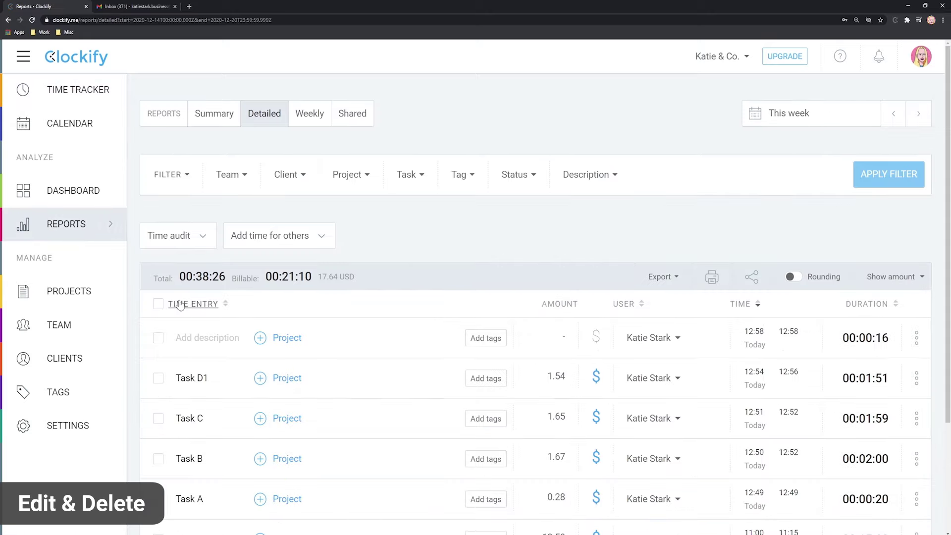
click(158, 304)
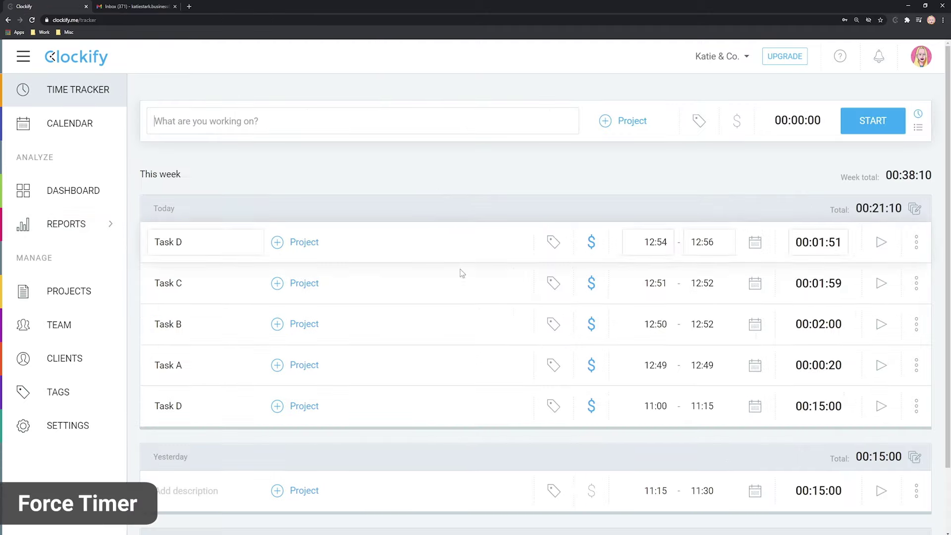
In workspace settings, switch on Force timer to disable adding and editing time manually
click(76, 427)
scroll(317, 365, down, 20)
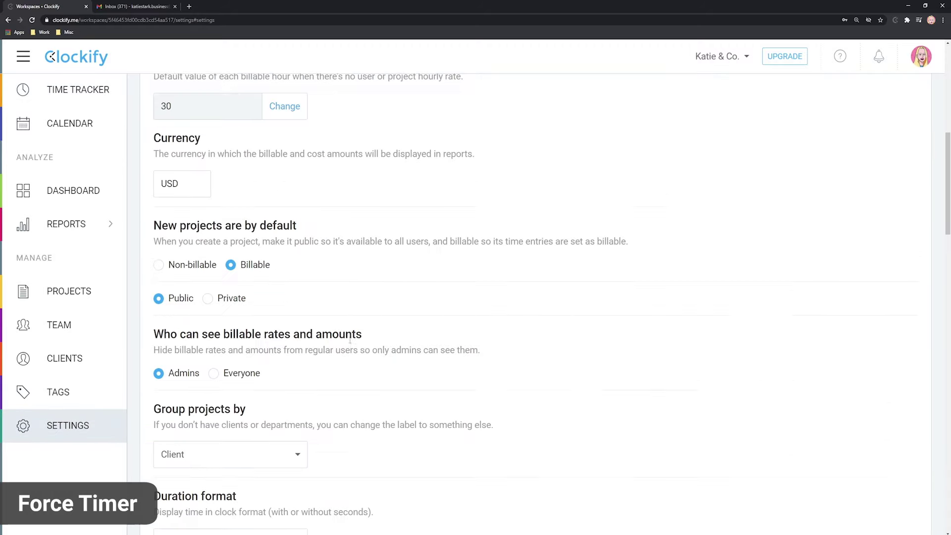
scroll(349, 319, down, 8)
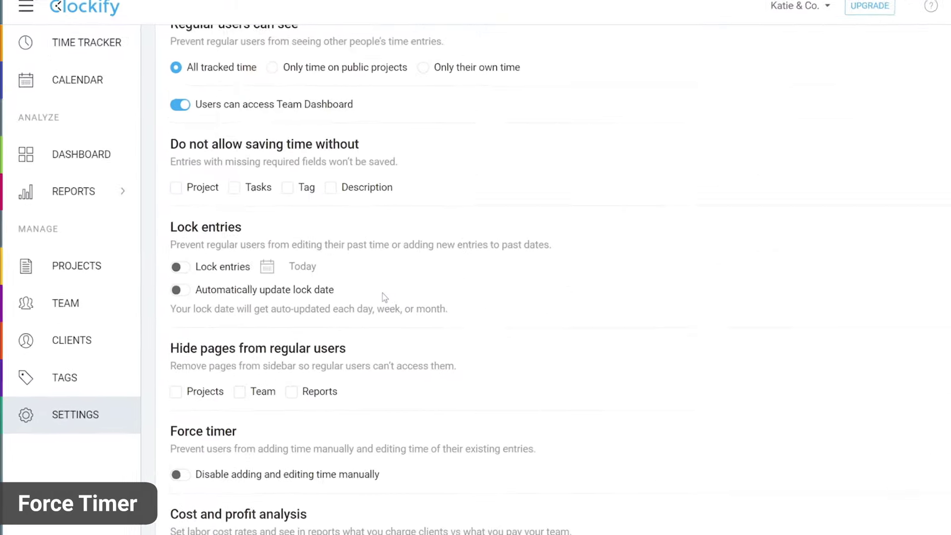
click(166, 367)
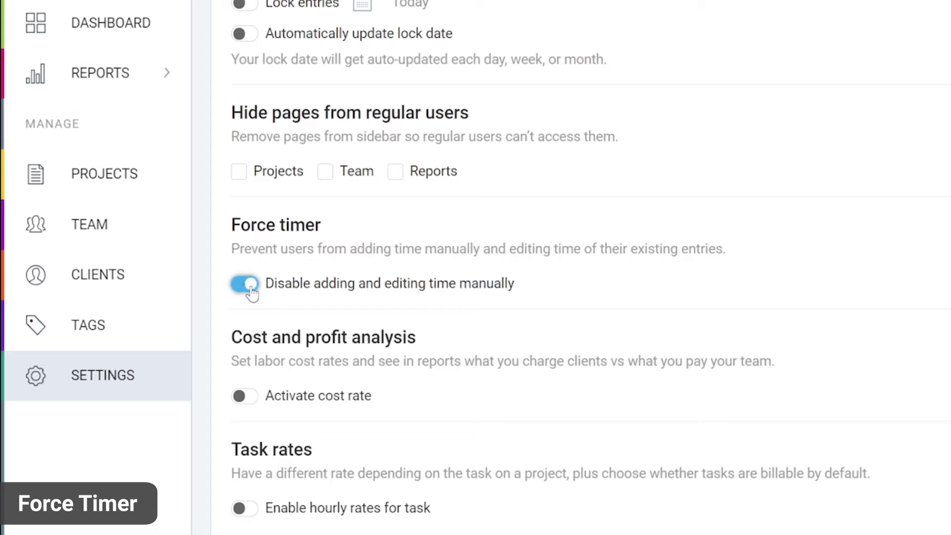
Highlight the 'Force timer' heading text, clear it, and return to the time tracker
double_click(238, 227)
drag(280, 227, 323, 228)
click(361, 232)
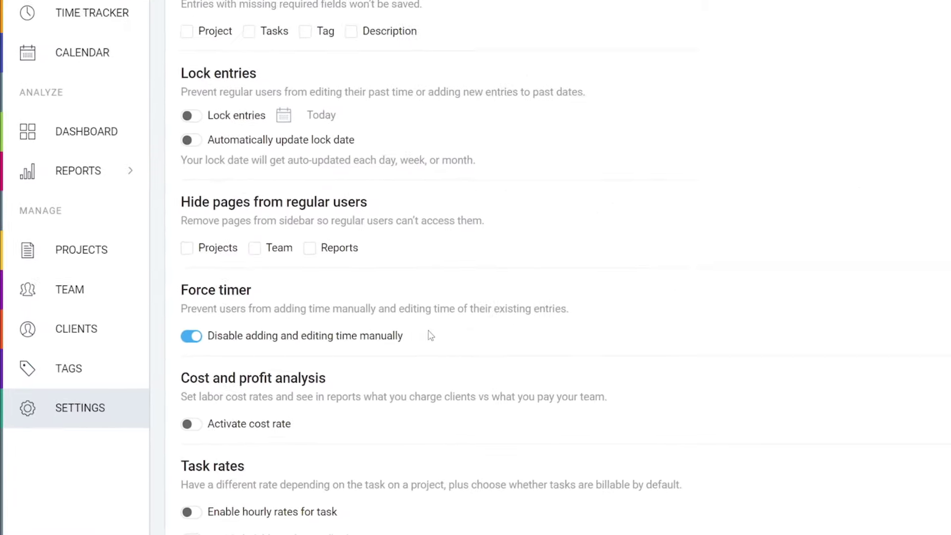
click(99, 10)
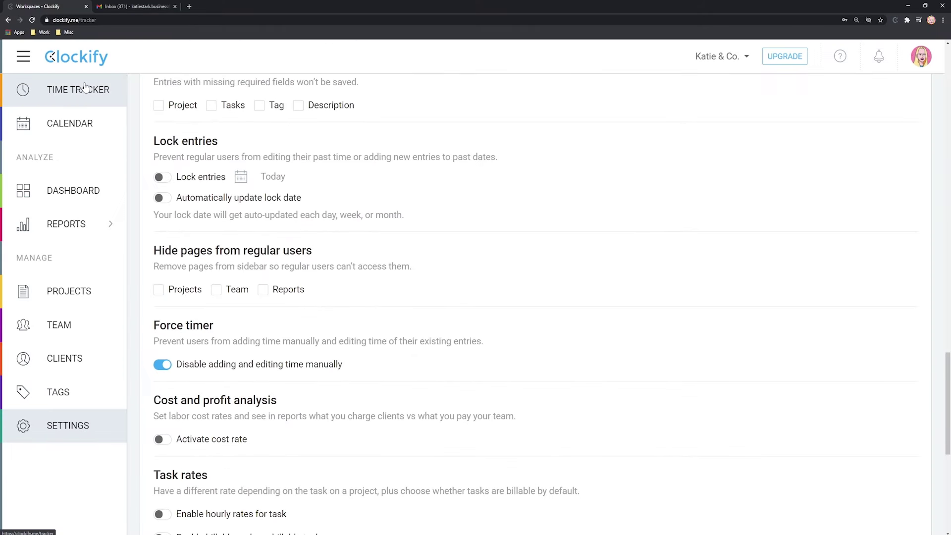